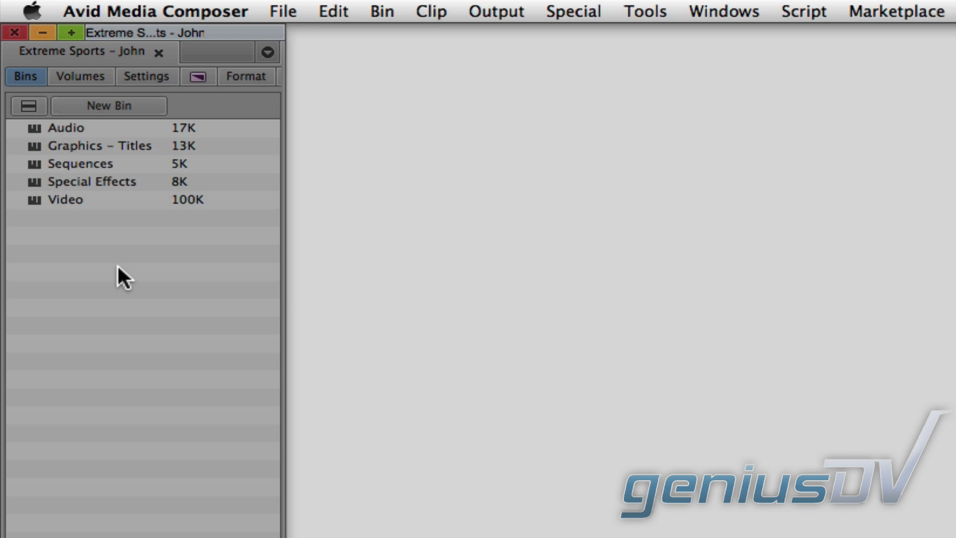
Open all five project bins in one tabbed window with the bin view set to Frame thumbnails
left_click_drag(118, 264, 13, 116)
right_click(33, 131)
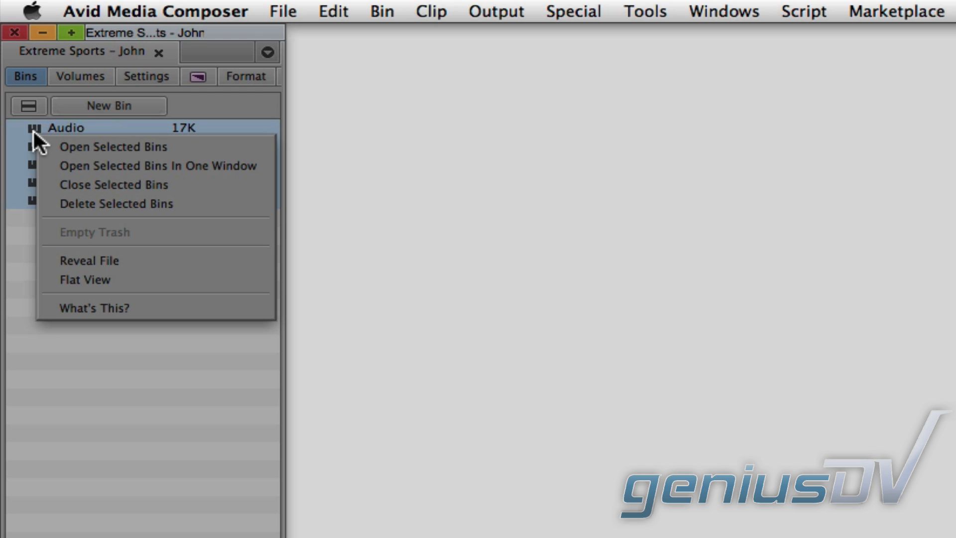
left_click(51, 164)
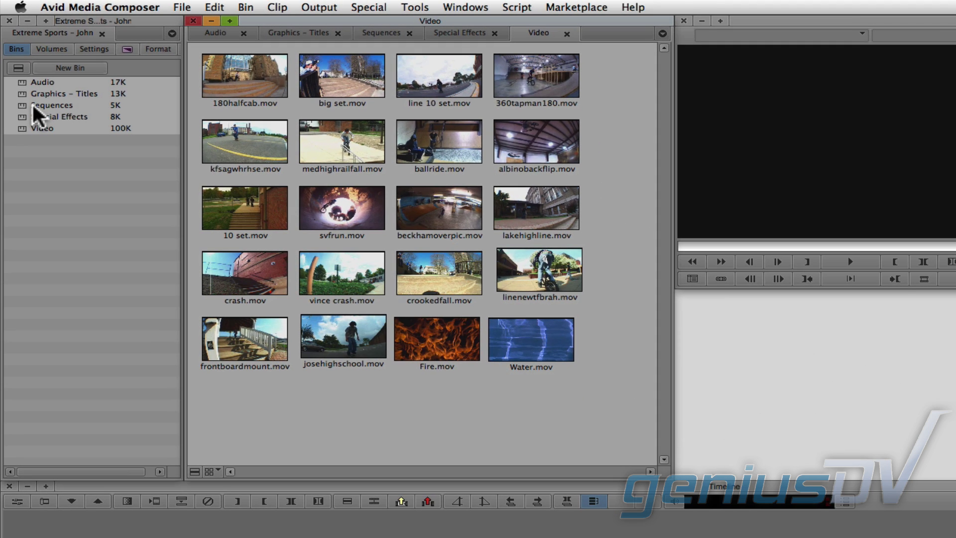
left_click(205, 470)
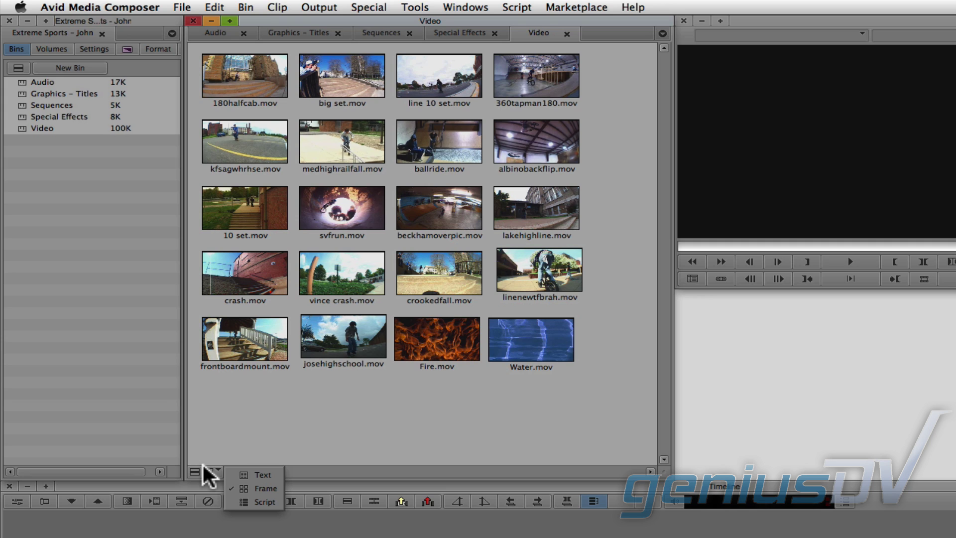
left_click(234, 489)
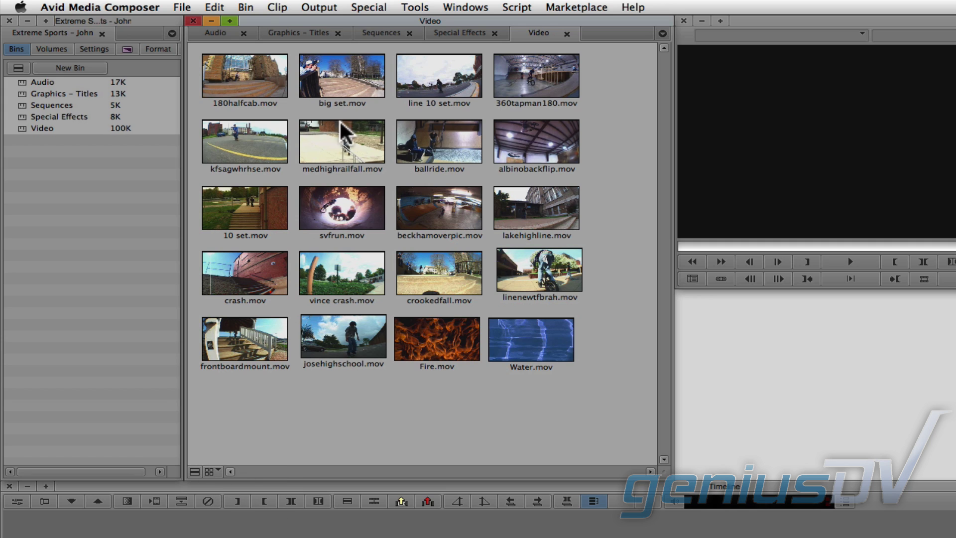
Add a new empty sequence to the Sequences bin and name it 'Sports Montage'
left_click(363, 36)
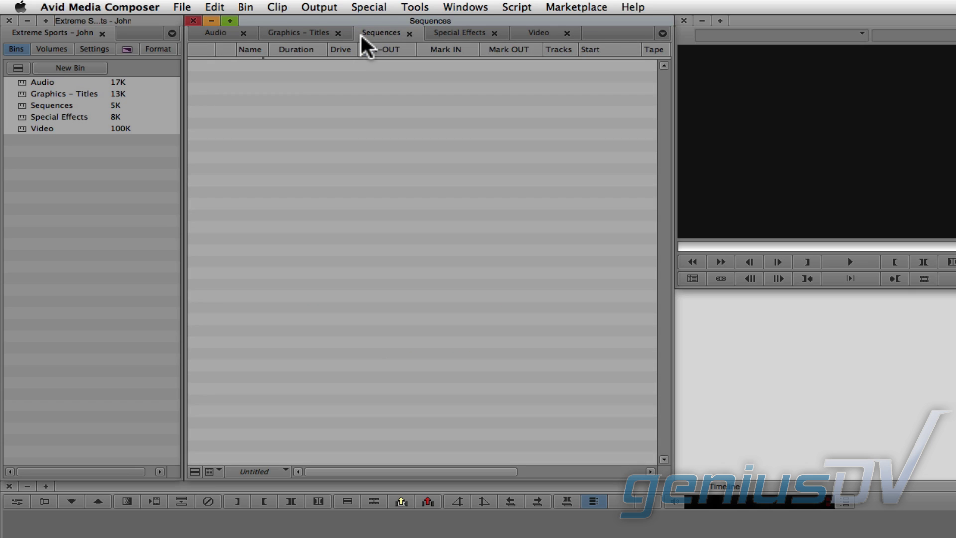
right_click(289, 80)
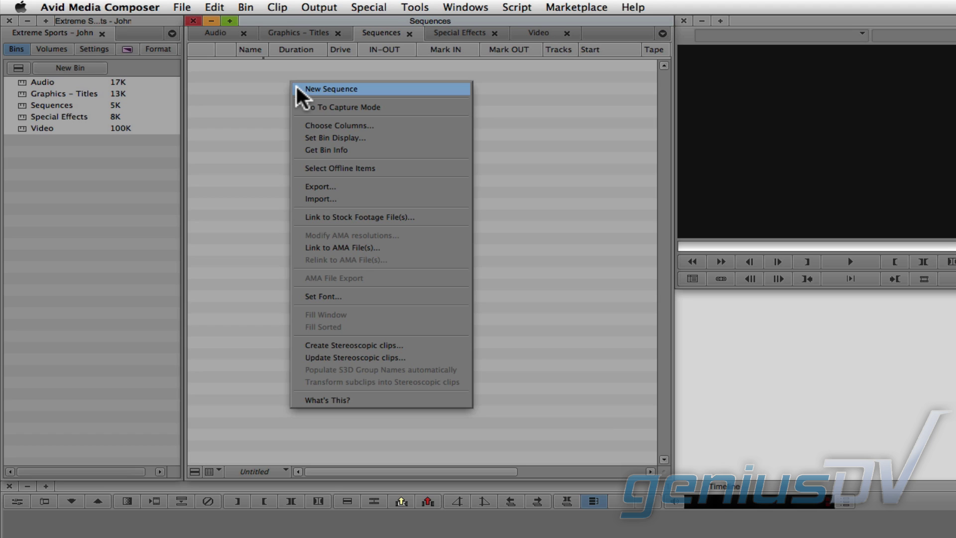
left_click(298, 90)
type("Sports Montage")
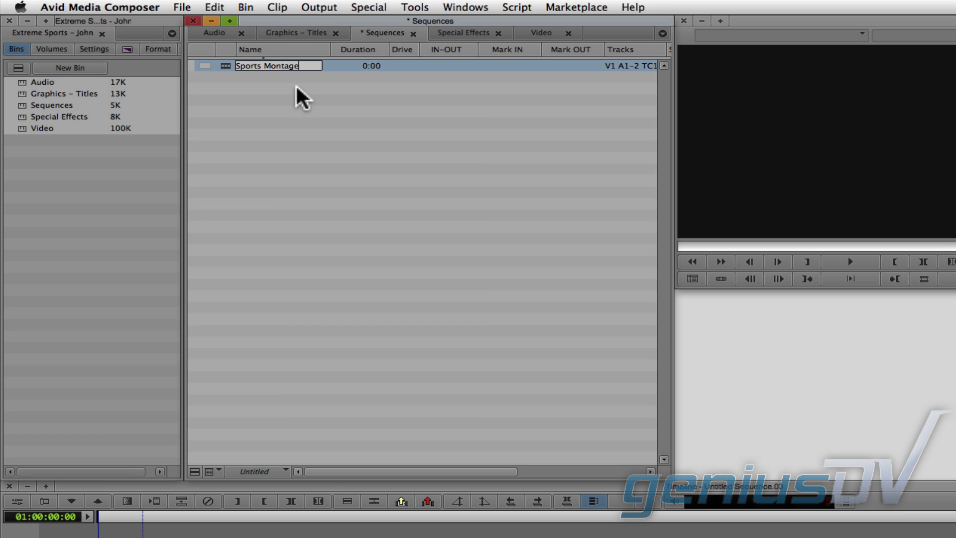
key("Return")
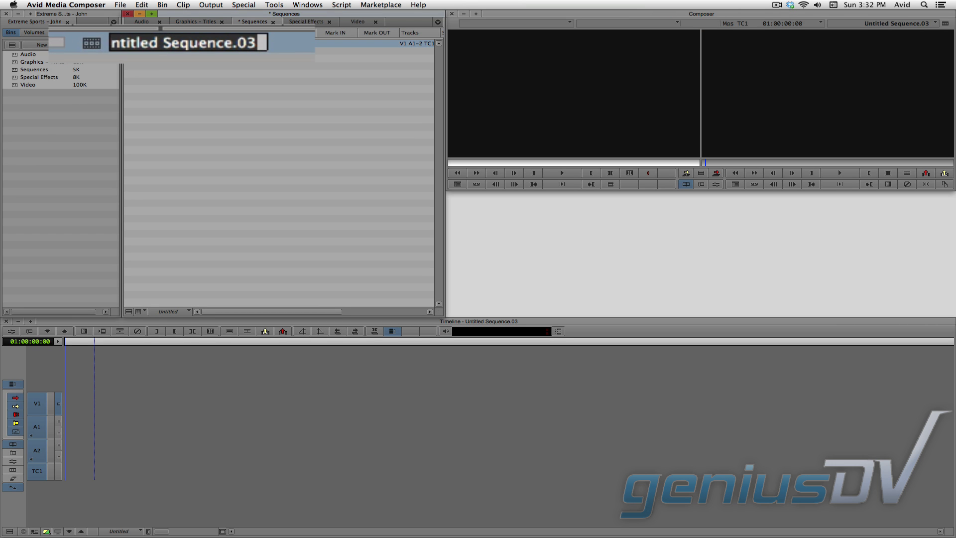
Commit the Sports Montage name, then load 360tapman180.mov and then Fire.mov into the source monitor
type("Sports Montage")
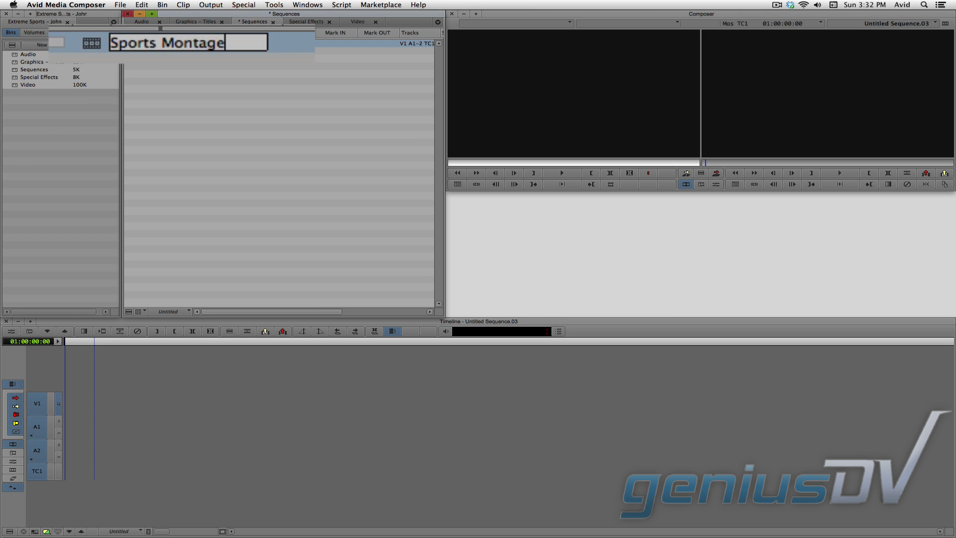
left_click(195, 57)
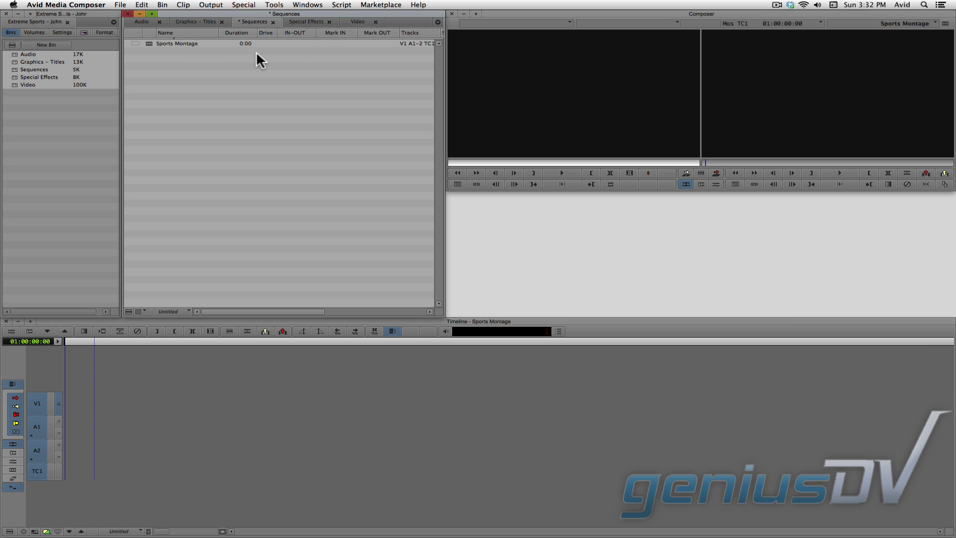
left_click(348, 22)
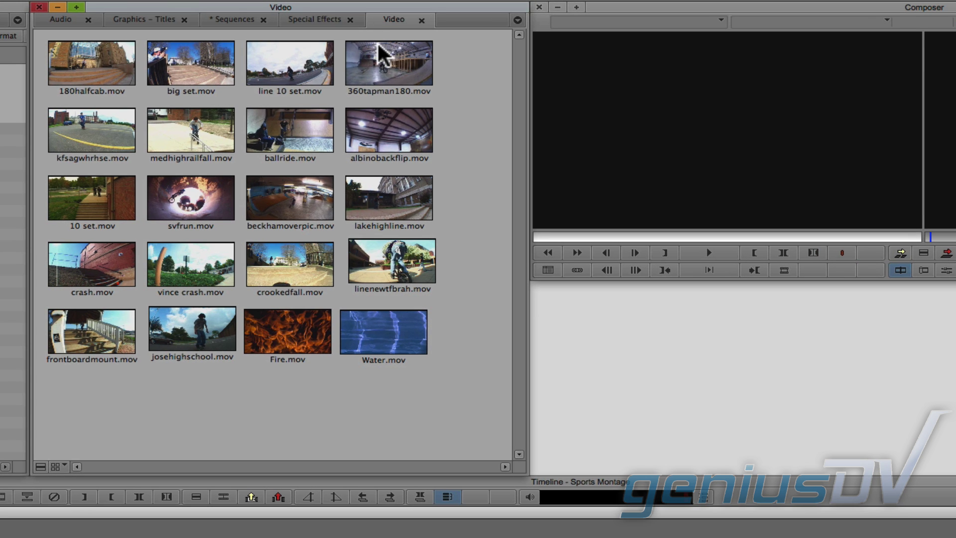
left_click_drag(379, 58, 664, 114)
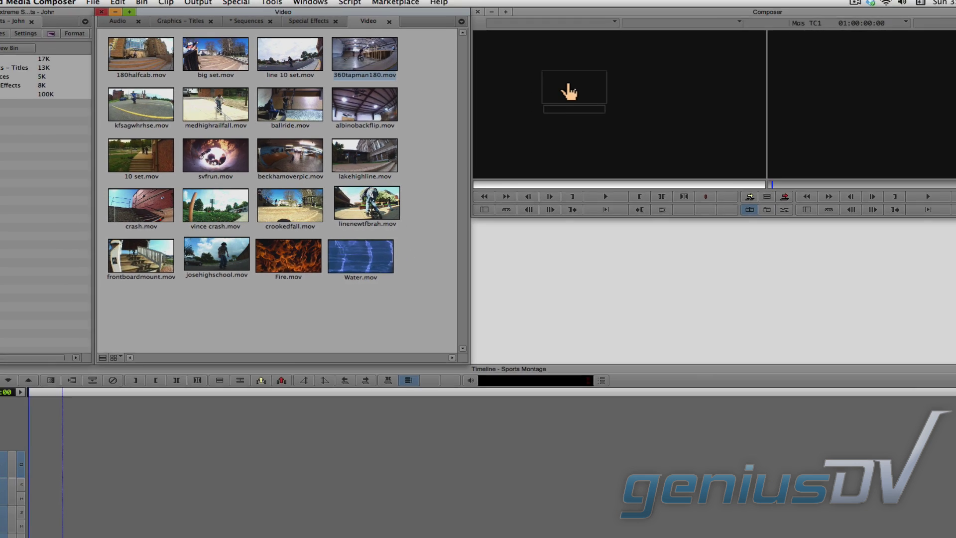
left_click_drag(559, 90, 535, 85)
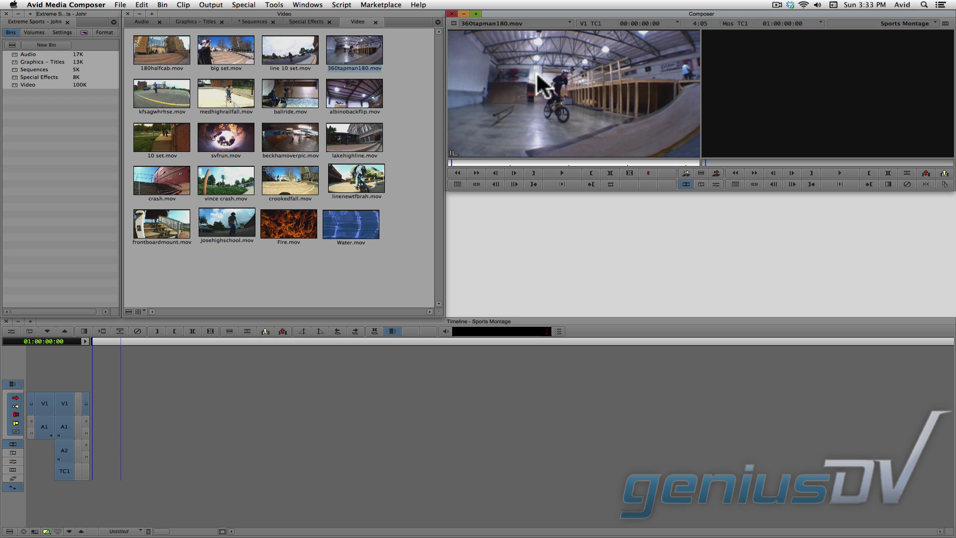
left_click(271, 226)
left_click_drag(271, 224, 548, 95)
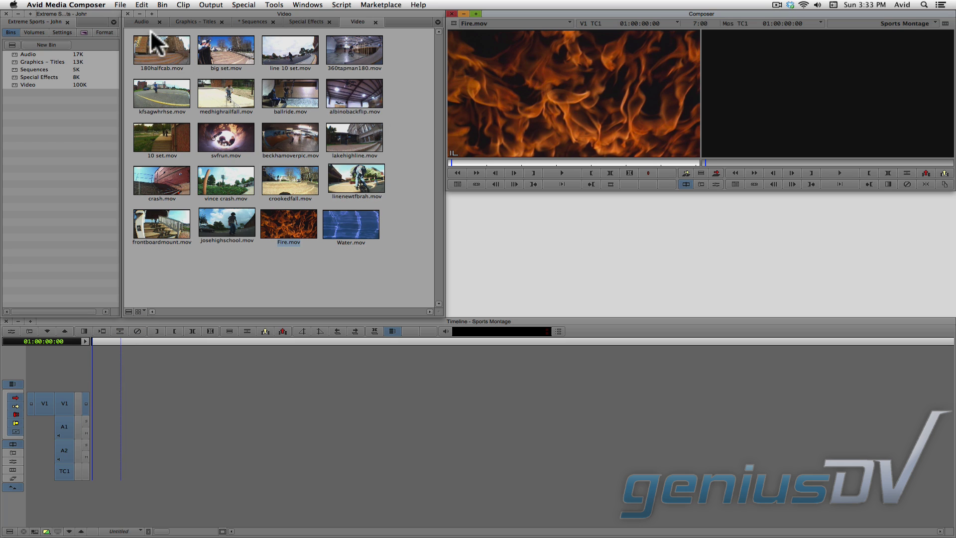
Load dstorrs.mp3 from the Audio bin into the source monitor
left_click(134, 22)
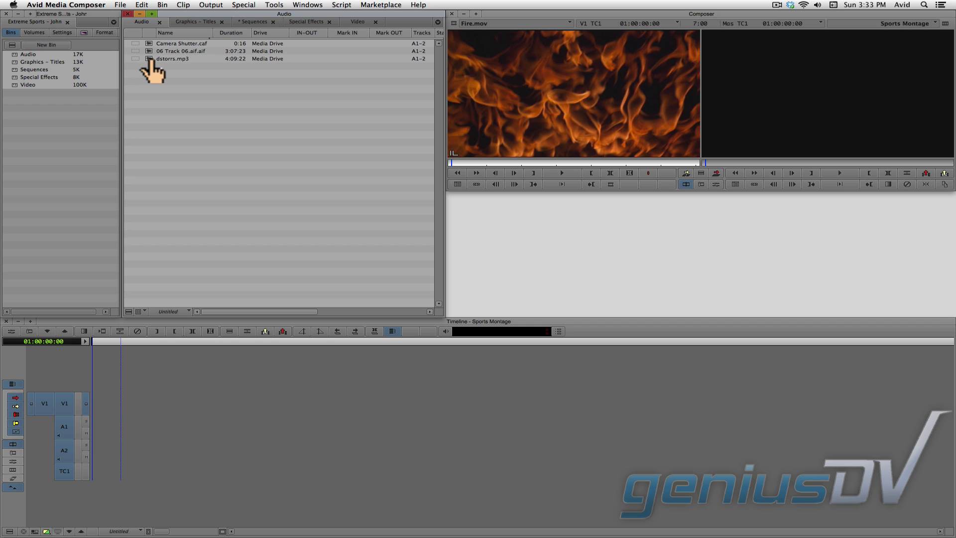
left_click_drag(151, 60, 558, 77)
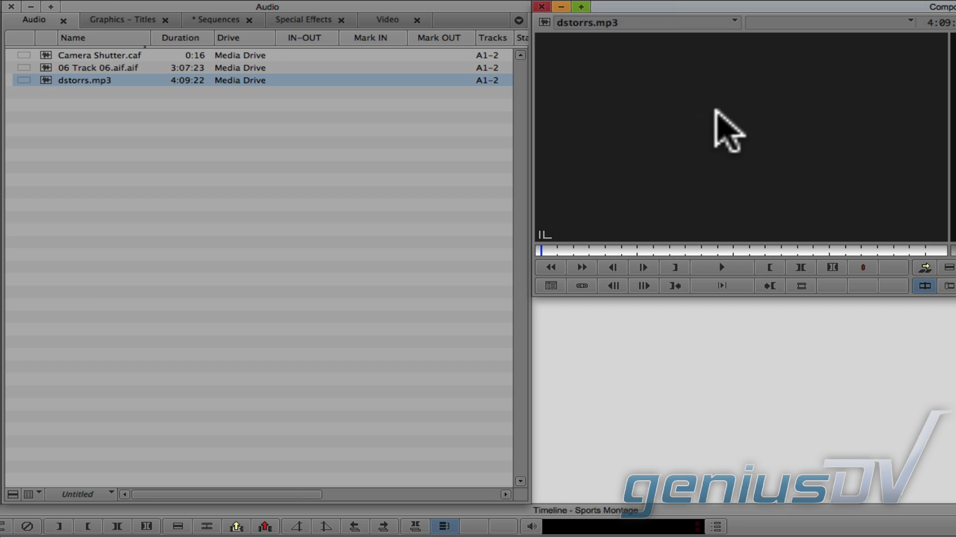
Show the Video bin and reload 360tapman180.mov from the source monitor's recent clips list
left_click(376, 22)
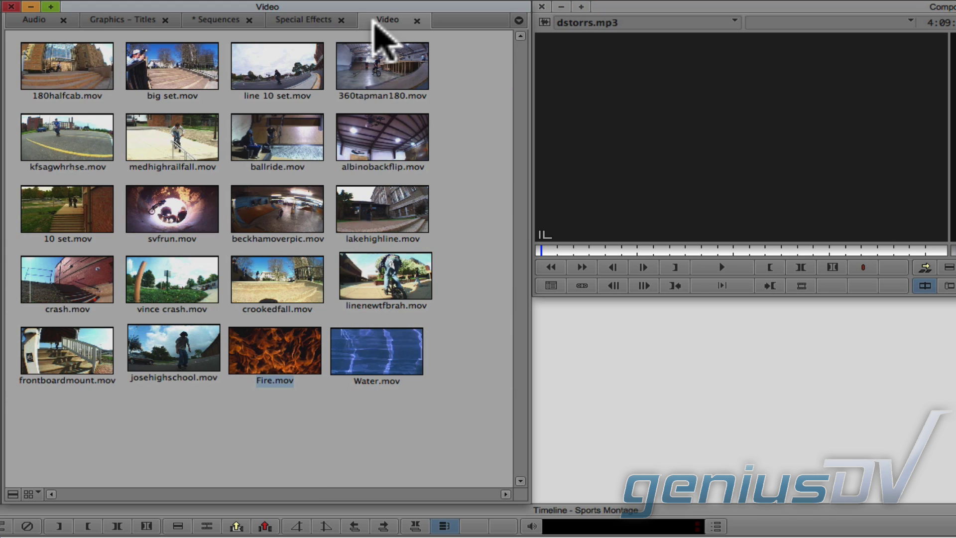
left_click(617, 23)
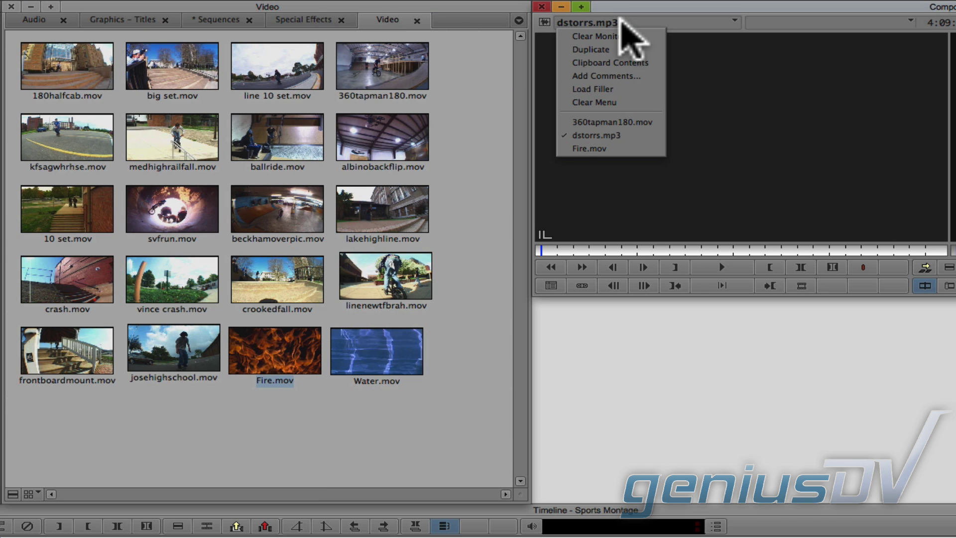
left_click(658, 121)
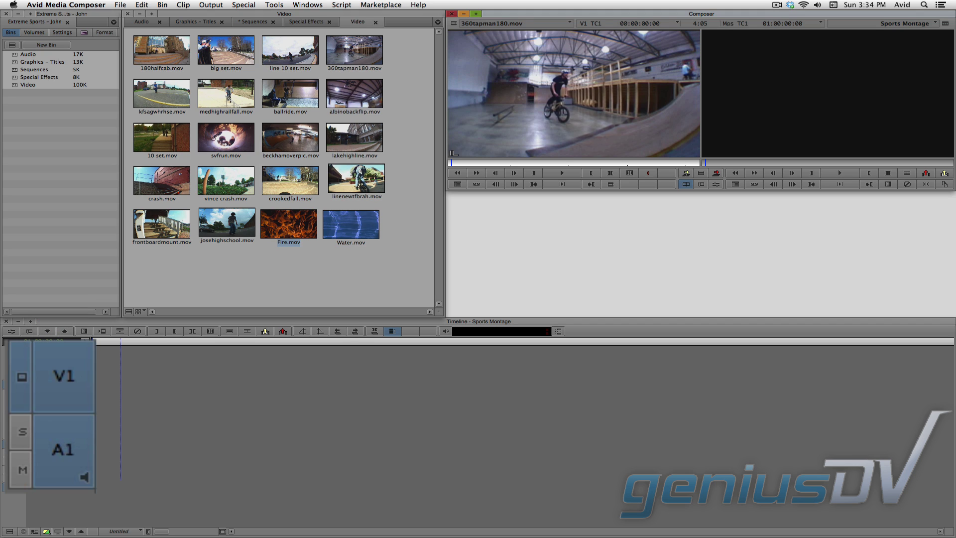
left_click(20, 385)
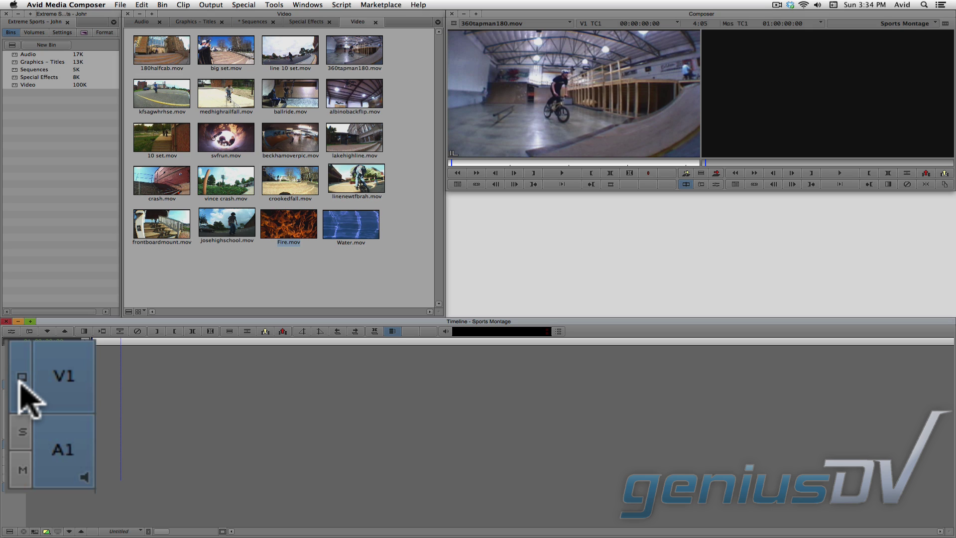
left_click(20, 474)
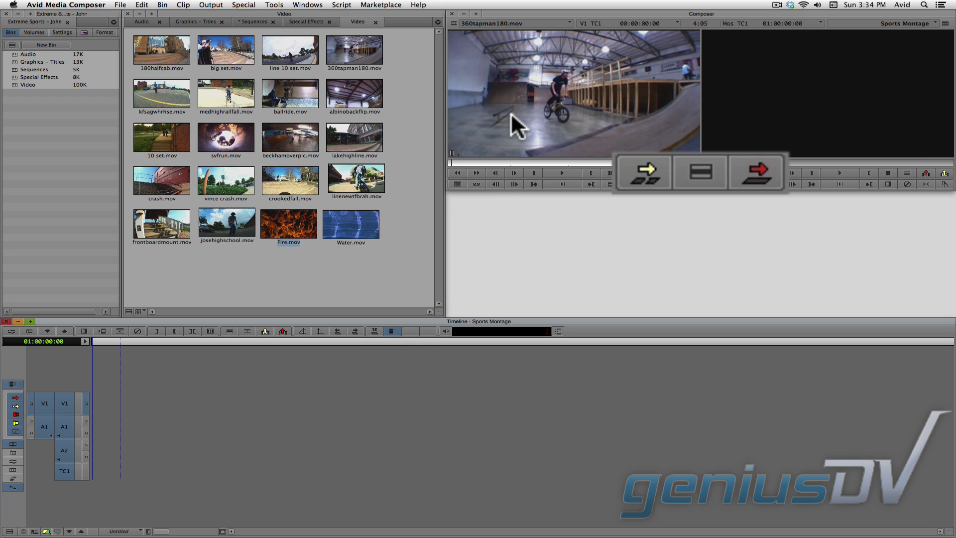
left_click_drag(511, 112, 82, 350)
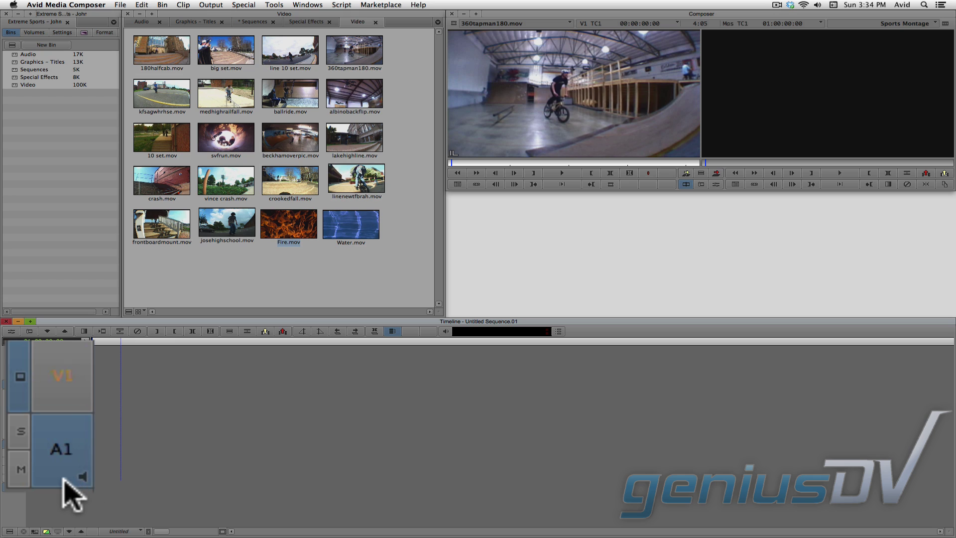
left_click(65, 479)
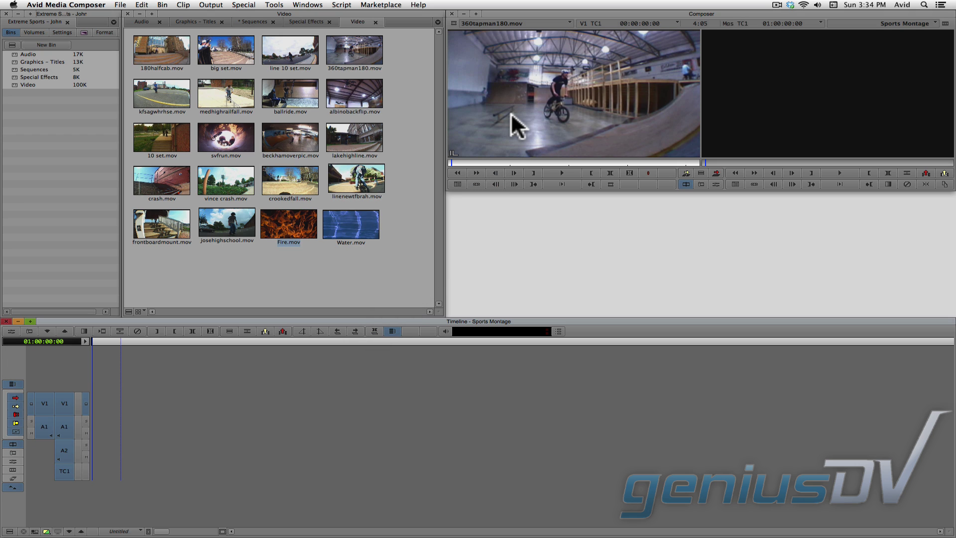
left_click(511, 112)
left_click_drag(422, 219, 189, 408)
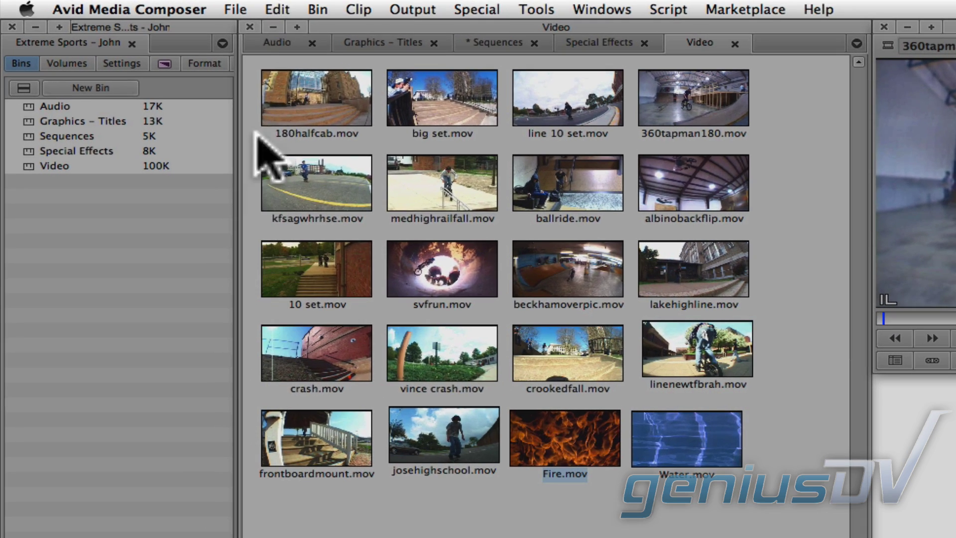
left_click(142, 4)
left_click(263, 31)
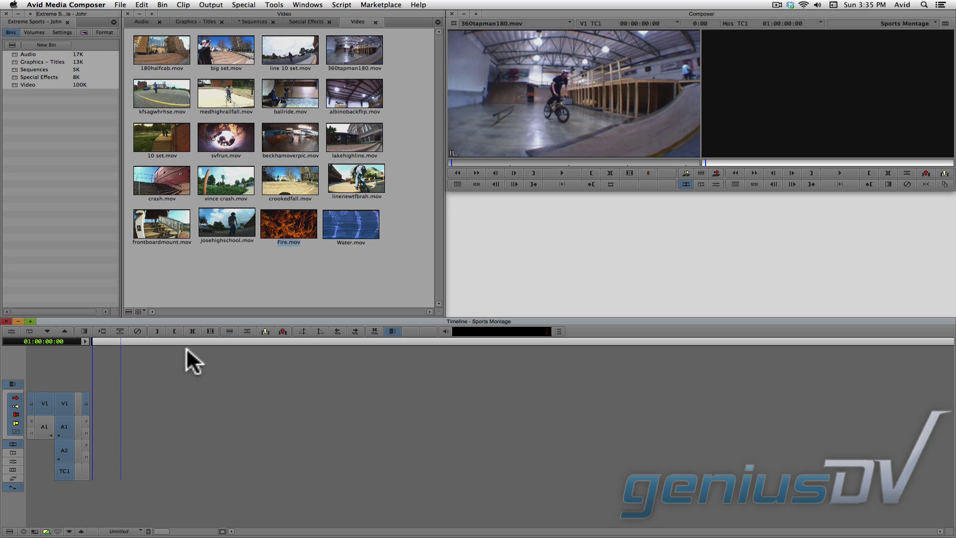
left_click_drag(539, 108, 203, 442)
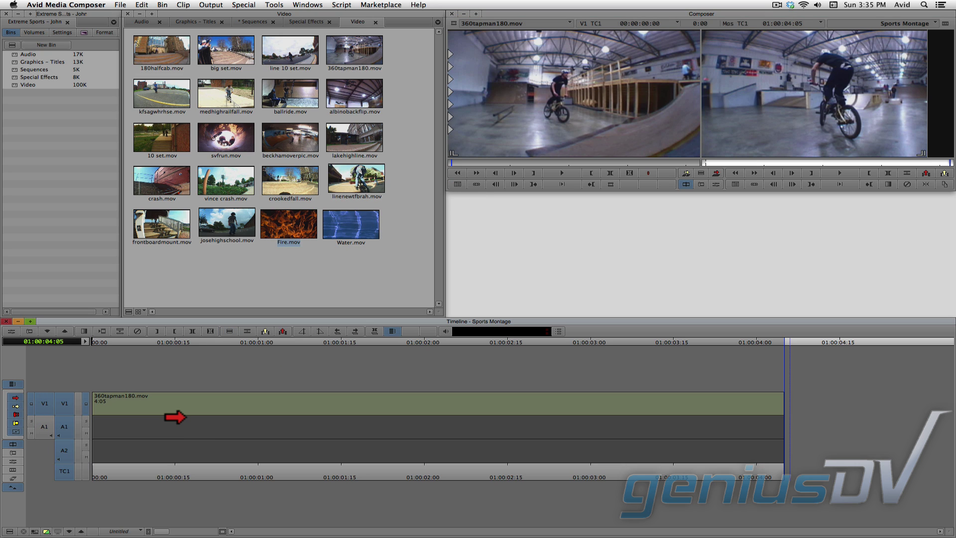
key("super+z")
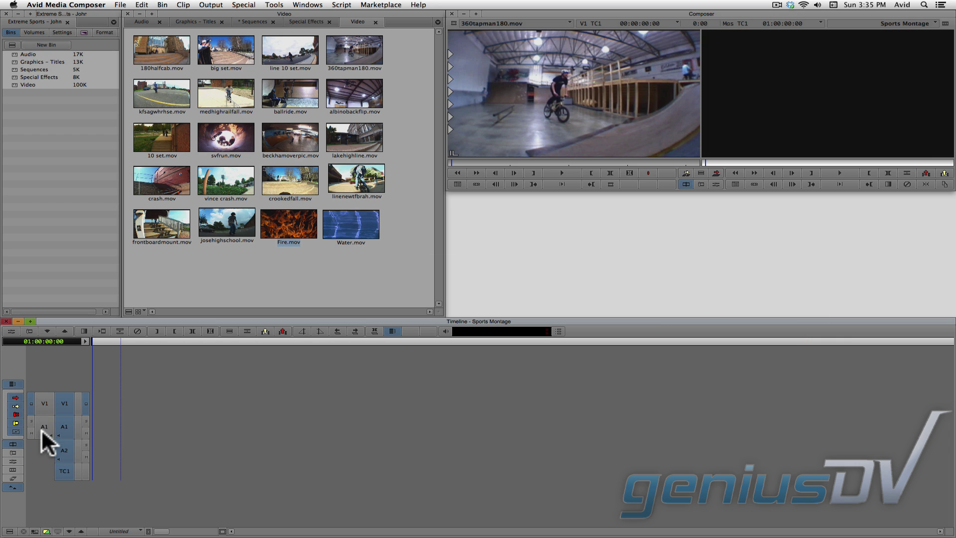
left_click(42, 428)
left_click_drag(505, 111, 152, 427)
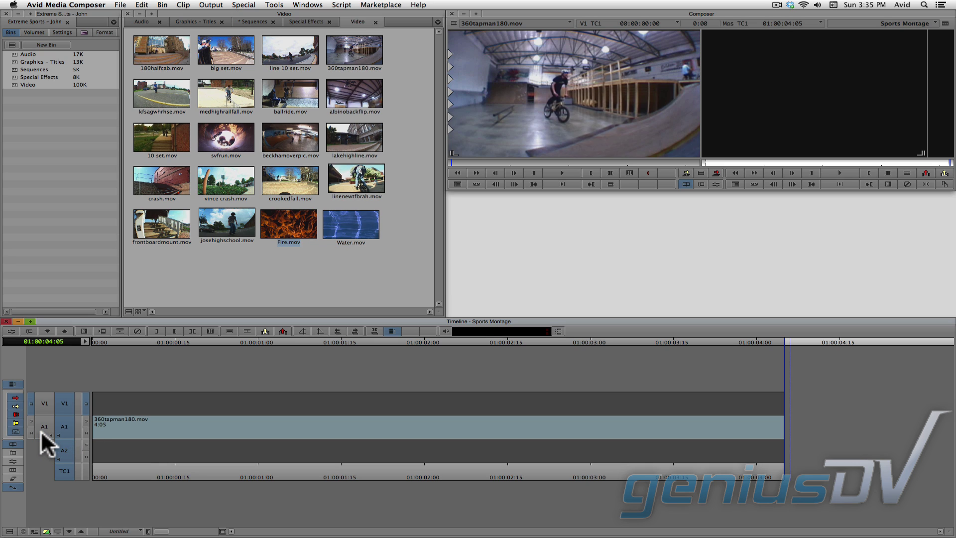
key("super+z")
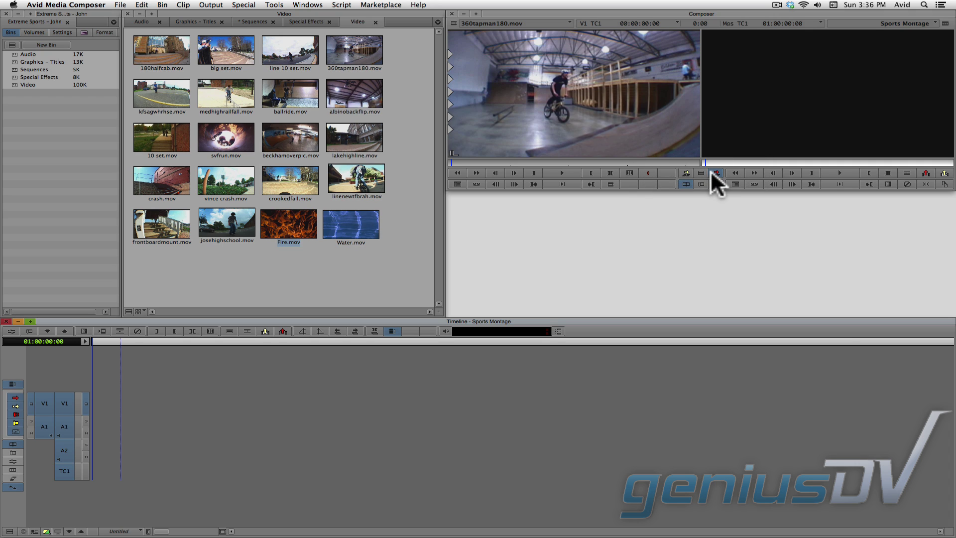
Overwrite 360tapman180 onto V1 and A1, then play Sports Montage from its start
left_click(712, 172)
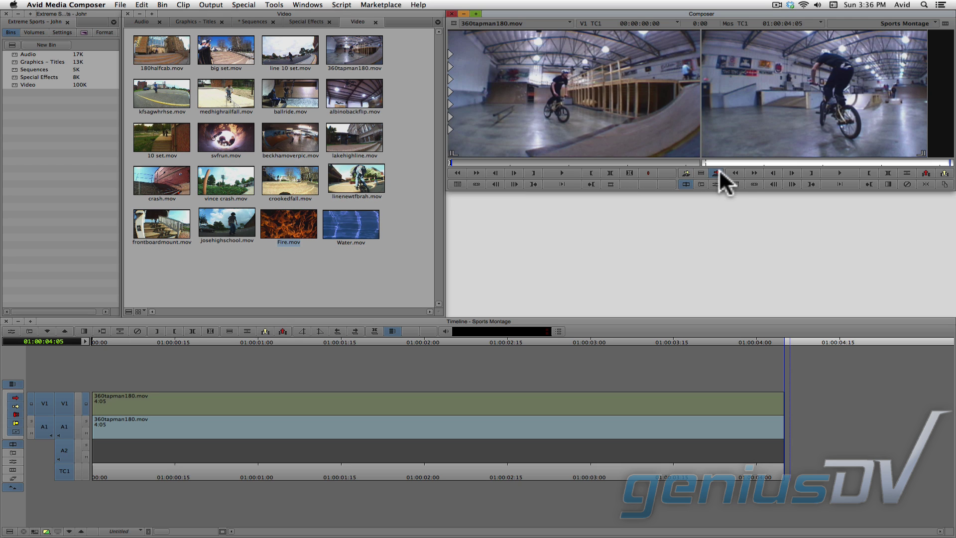
left_click_drag(778, 157, 703, 157)
key("space")
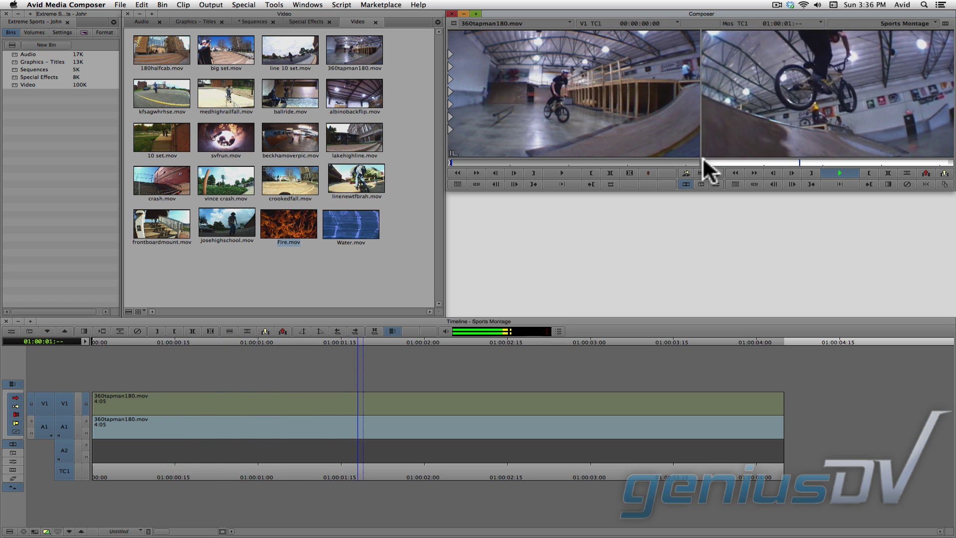